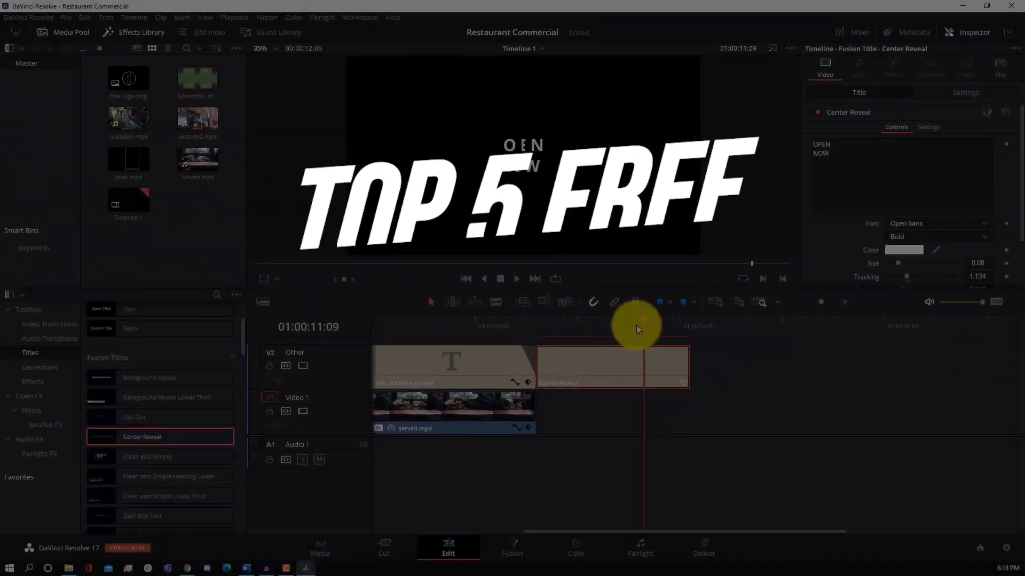
Play the preview, confirm the ZIOVO name, then scroll the 'youtube intros' results and return to Canva Home.
{"action": "left_click", "coordinate": [516, 279]}
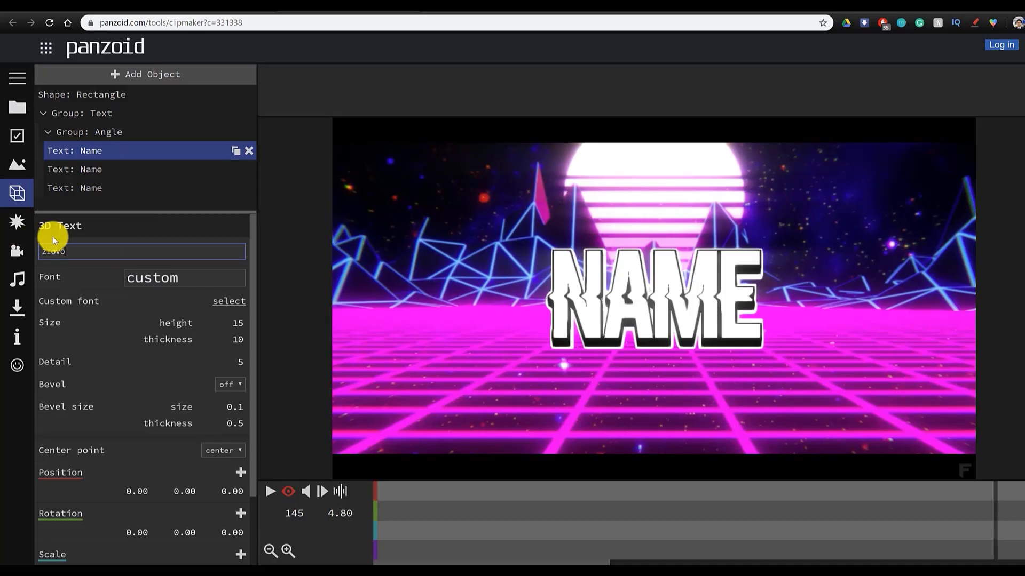
{"action": "key", "text": "Return"}
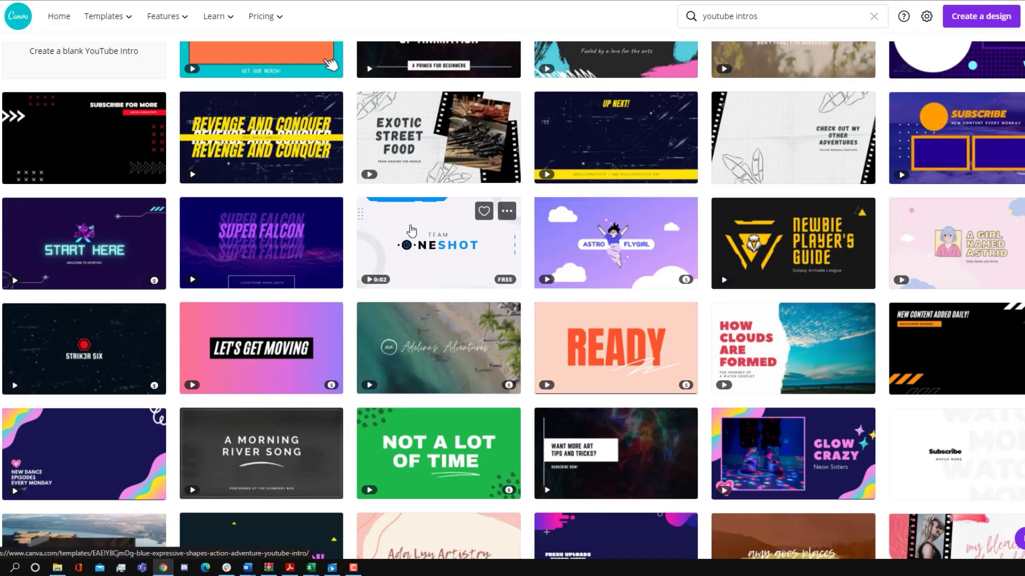
{"action": "scroll", "coordinate": [408, 220], "scroll_direction": "down", "scroll_amount": 3}
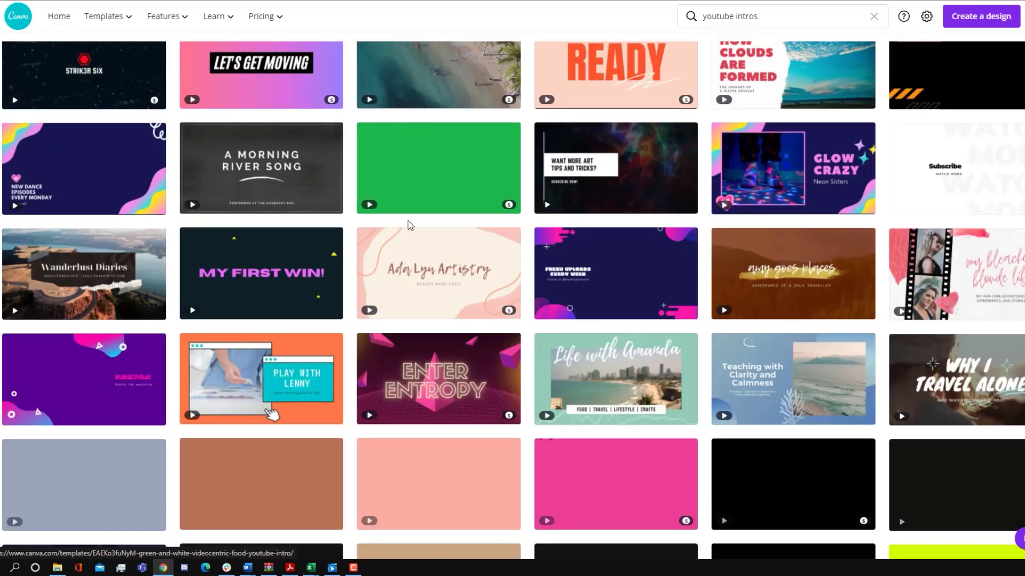
{"action": "scroll", "coordinate": [408, 211], "scroll_direction": "down", "scroll_amount": 2}
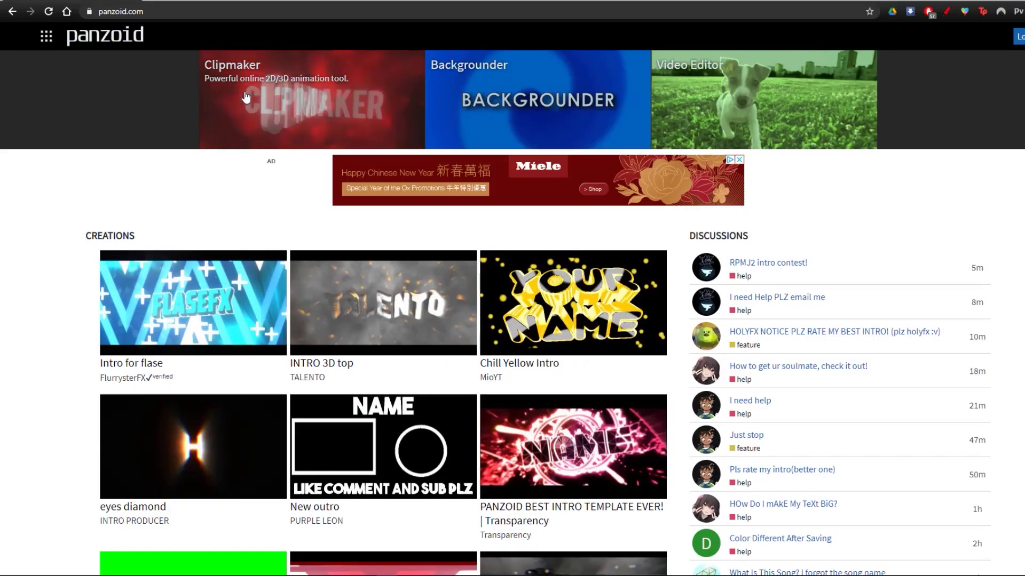
{"action": "left_click", "coordinate": [245, 96]}
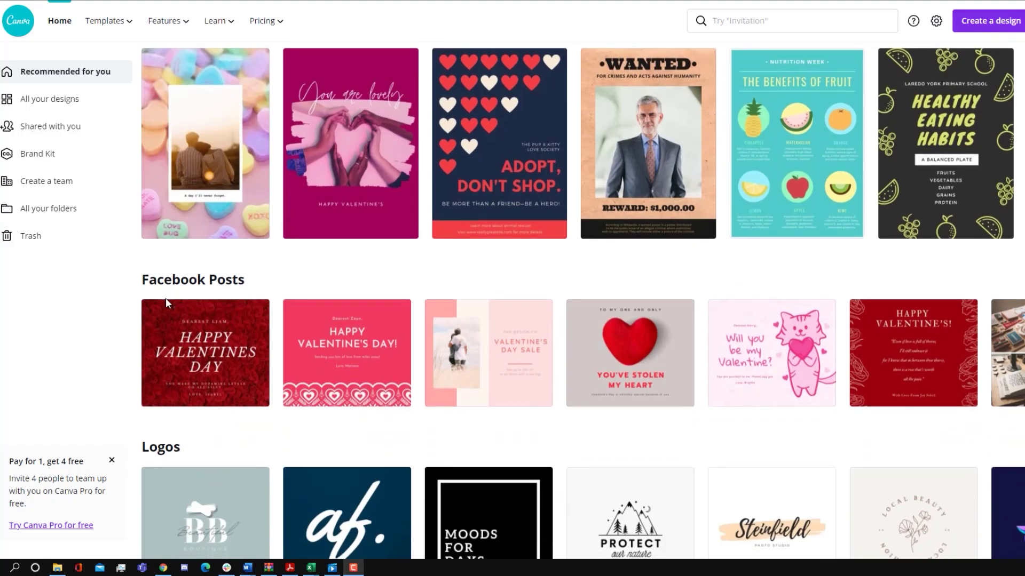
{"action": "scroll", "coordinate": [165, 301], "scroll_direction": "down", "scroll_amount": 5}
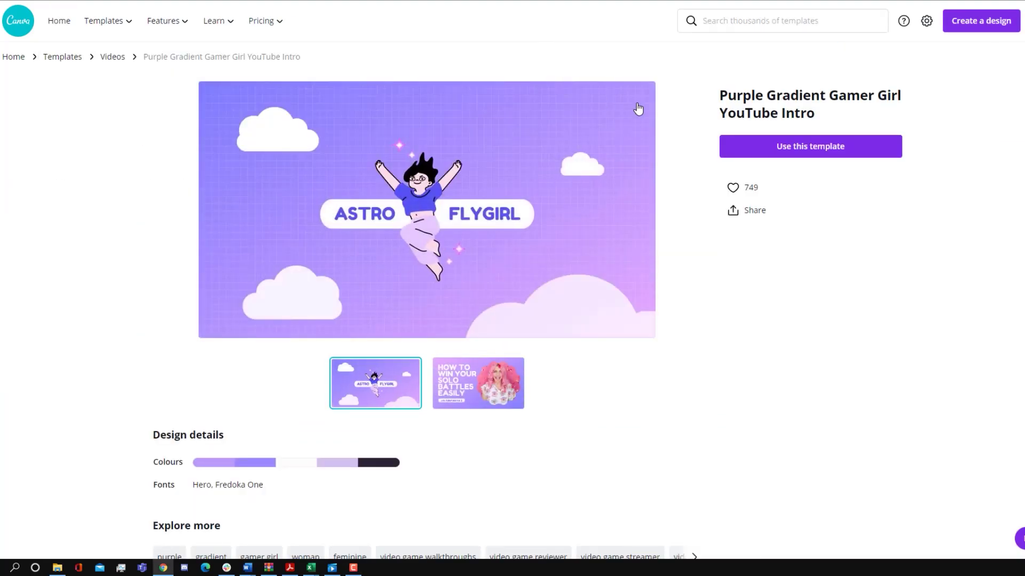
Open the Purple Gradient Gamer Girl template, retype ASTRO as CHANNEL NAME, and drop a smiley over the cloud.
{"action": "left_click", "coordinate": [810, 147]}
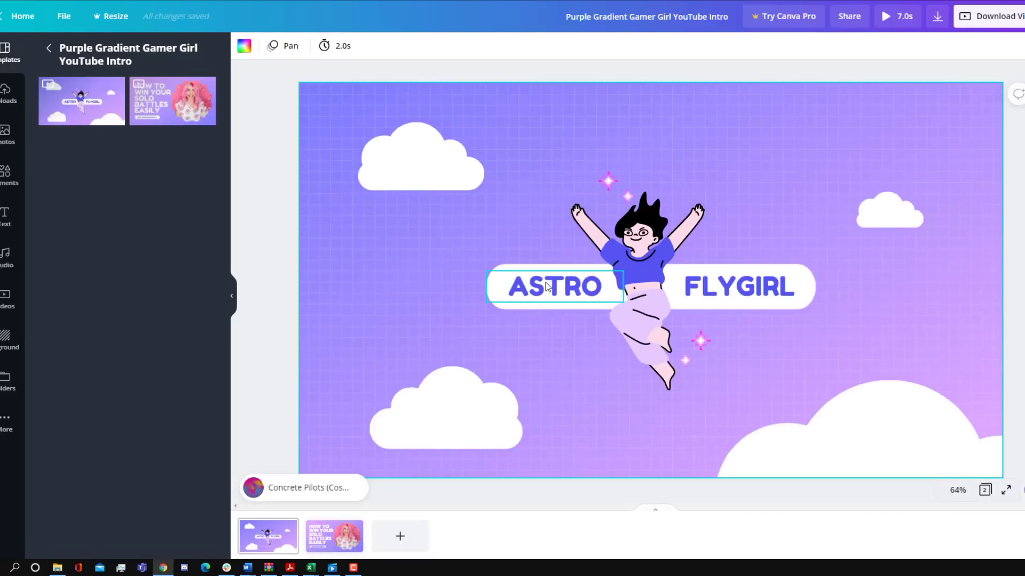
{"action": "double_click", "coordinate": [546, 285]}
{"action": "type", "text": "CHANNEL"}
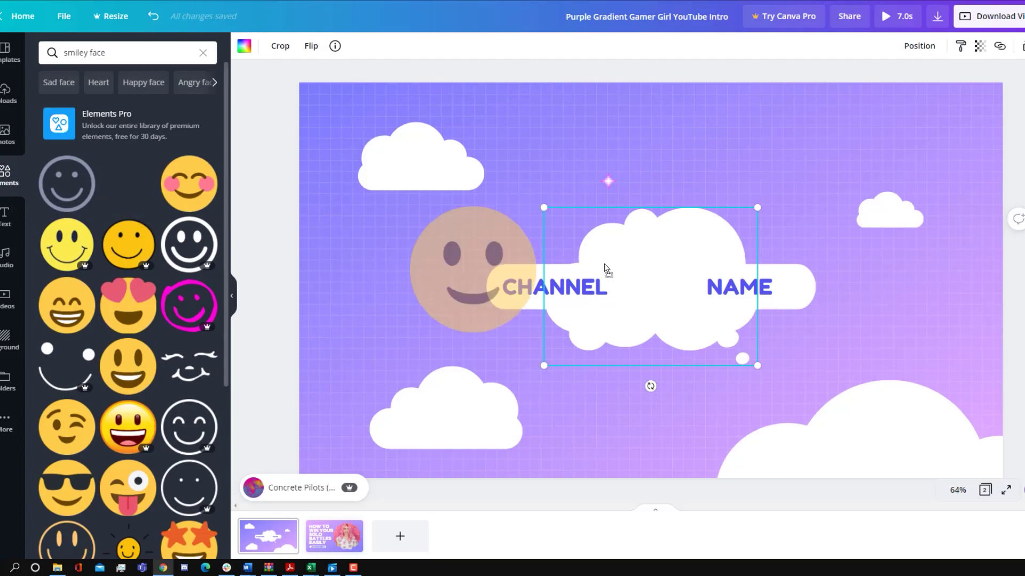
{"action": "left_click_drag", "start_coordinate": [605, 270], "coordinate": [718, 347]}
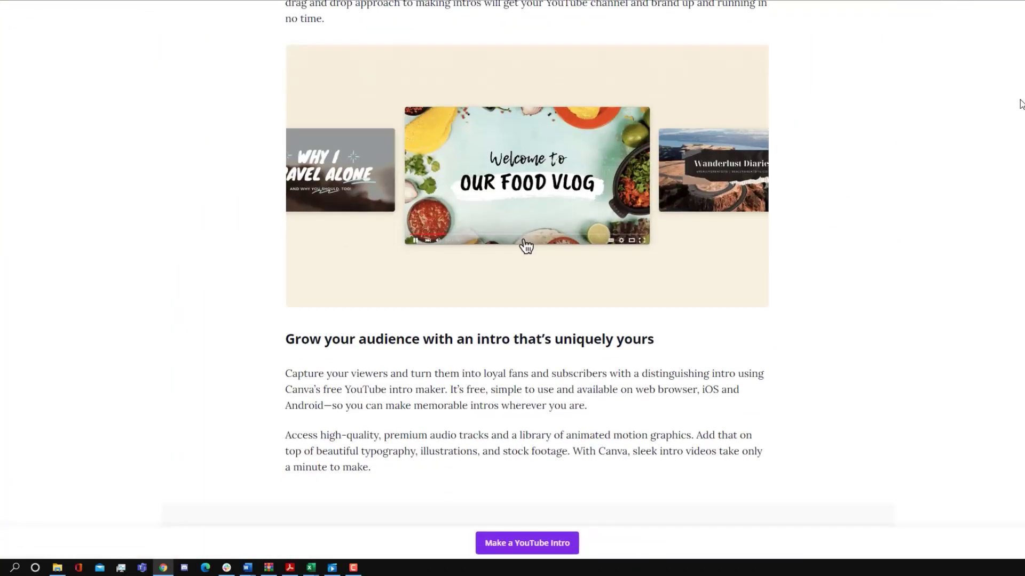
Download the TEAM ONESHOT intro as an MP4 video with all three pages selected.
{"action": "scroll", "coordinate": [1021, 104], "scroll_direction": "down", "scroll_amount": 7}
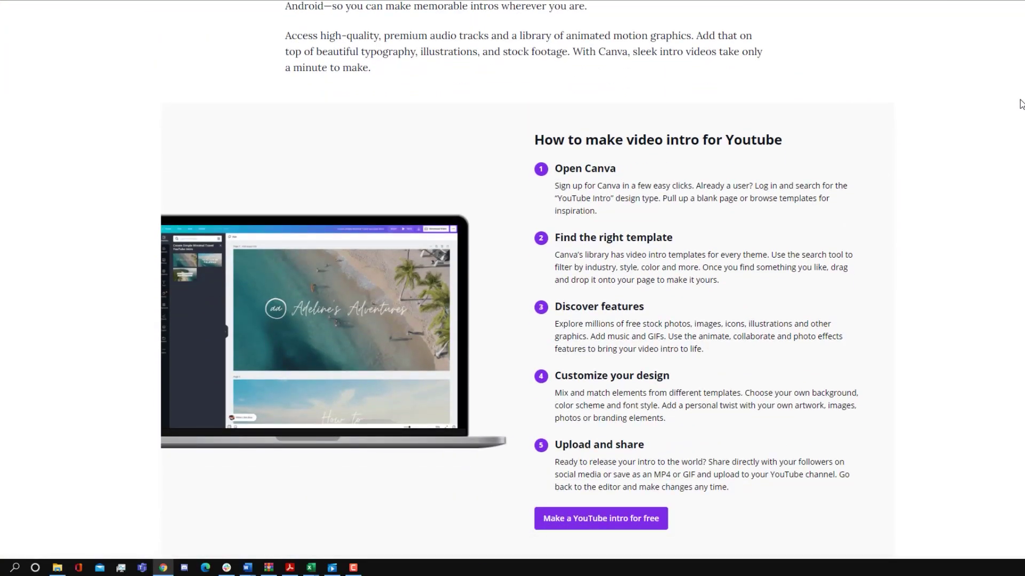
{"action": "scroll", "coordinate": [1020, 104], "scroll_direction": "down", "scroll_amount": 7}
{"action": "scroll", "coordinate": [1021, 104], "scroll_direction": "down", "scroll_amount": 3}
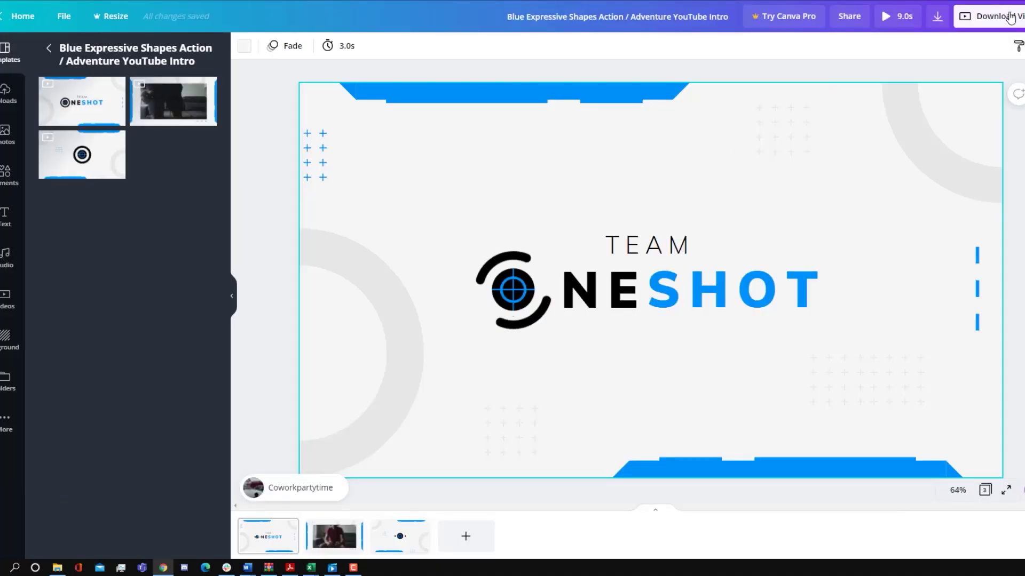
{"action": "left_click", "coordinate": [1011, 17]}
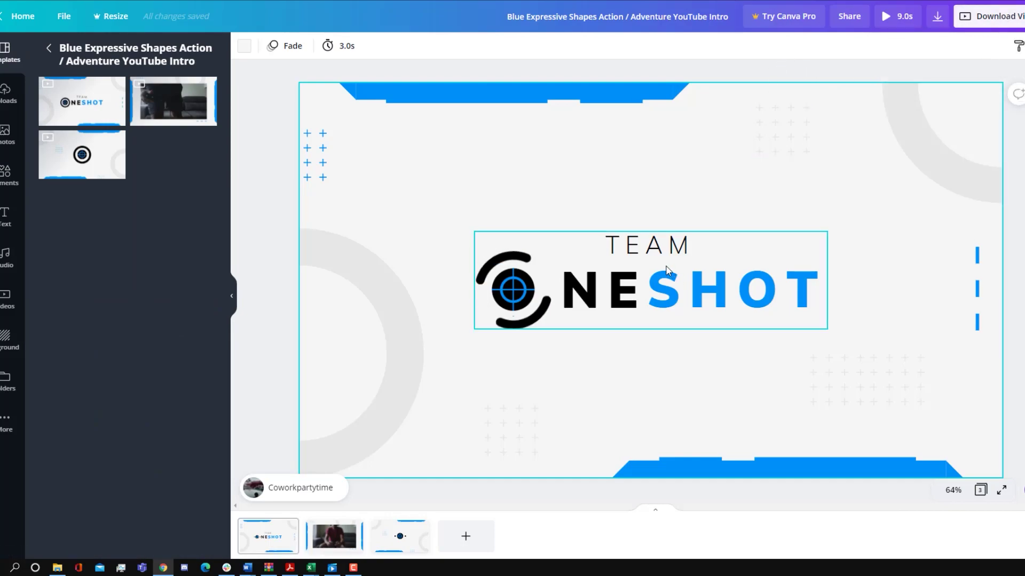
{"action": "left_click", "coordinate": [1004, 19]}
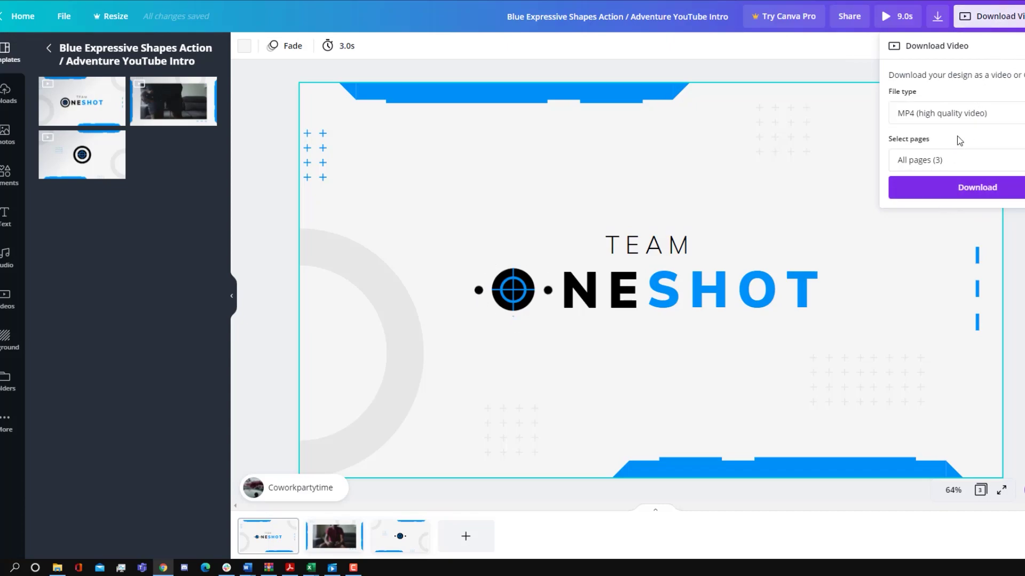
{"action": "left_click", "coordinate": [958, 161]}
{"action": "left_click", "coordinate": [961, 159]}
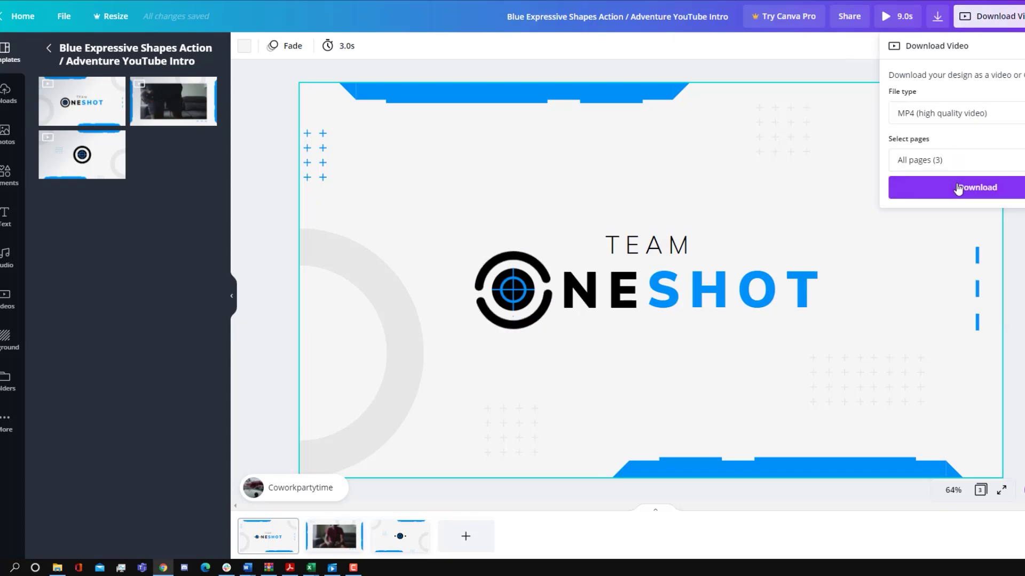
{"action": "left_click", "coordinate": [959, 187]}
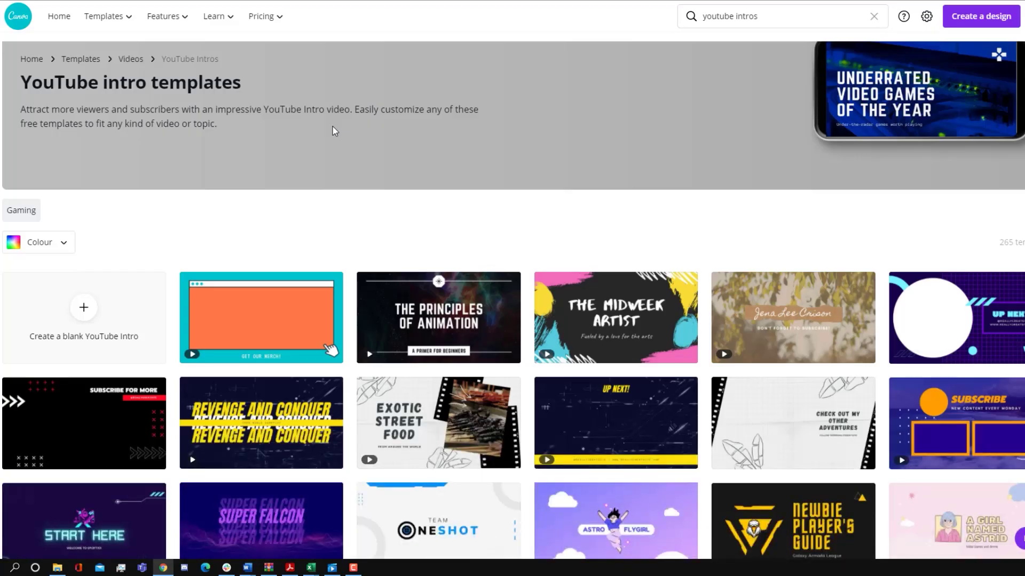
{"action": "scroll", "coordinate": [332, 127], "scroll_direction": "down", "scroll_amount": 4}
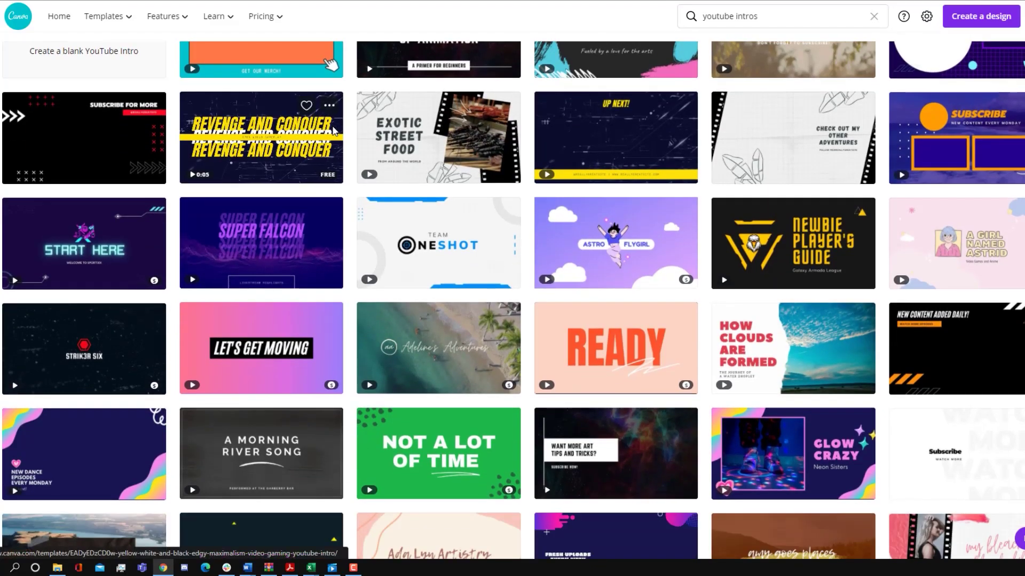
Scroll the YouTube intro templates grid toward the Purple Gradient Gamer Girl design.
{"action": "scroll", "coordinate": [410, 224], "scroll_direction": "down", "scroll_amount": 5}
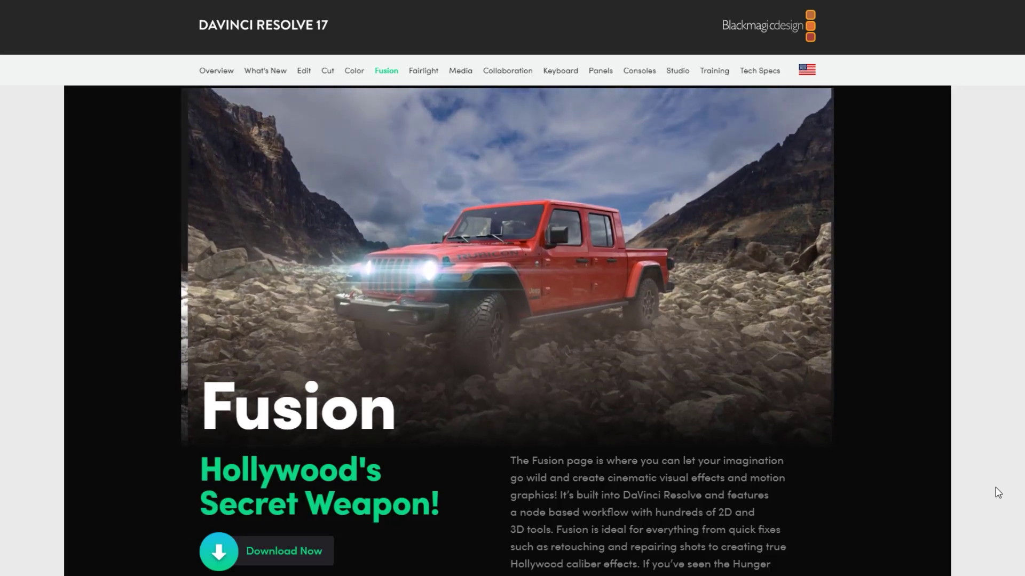
Scroll beside the Restaurant Commercial timeline to reach the Fusion Titles presets.
{"action": "scroll", "coordinate": [998, 493], "scroll_direction": "down", "scroll_amount": 2}
{"action": "scroll", "coordinate": [998, 493], "scroll_direction": "down", "scroll_amount": 15}
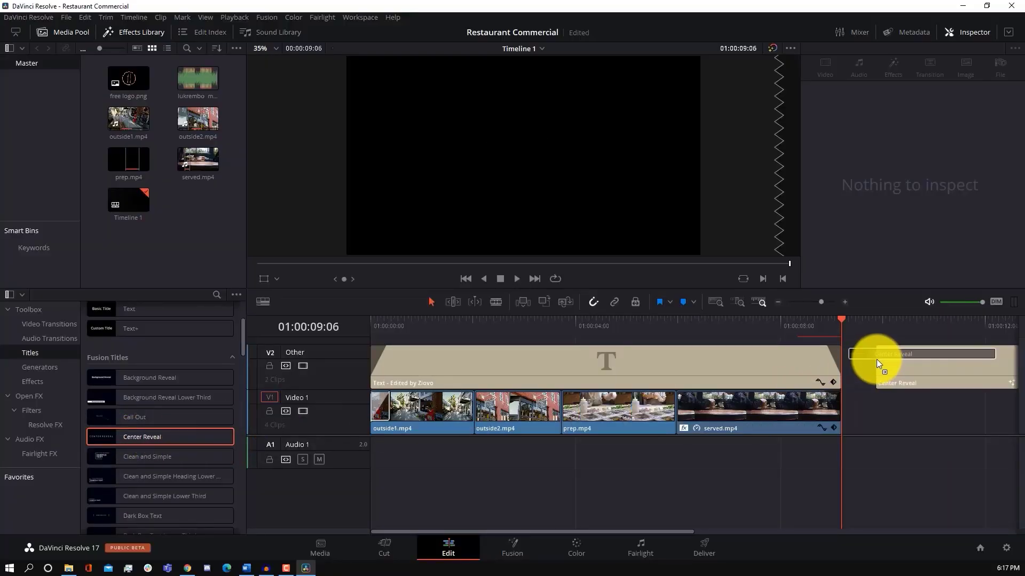
Place the Center Reveal title on V2 right after served.mp4 and play it back.
{"action": "left_click_drag", "start_coordinate": [856, 372], "coordinate": [856, 372]}
{"action": "left_click_drag", "start_coordinate": [648, 531], "coordinate": [791, 531]}
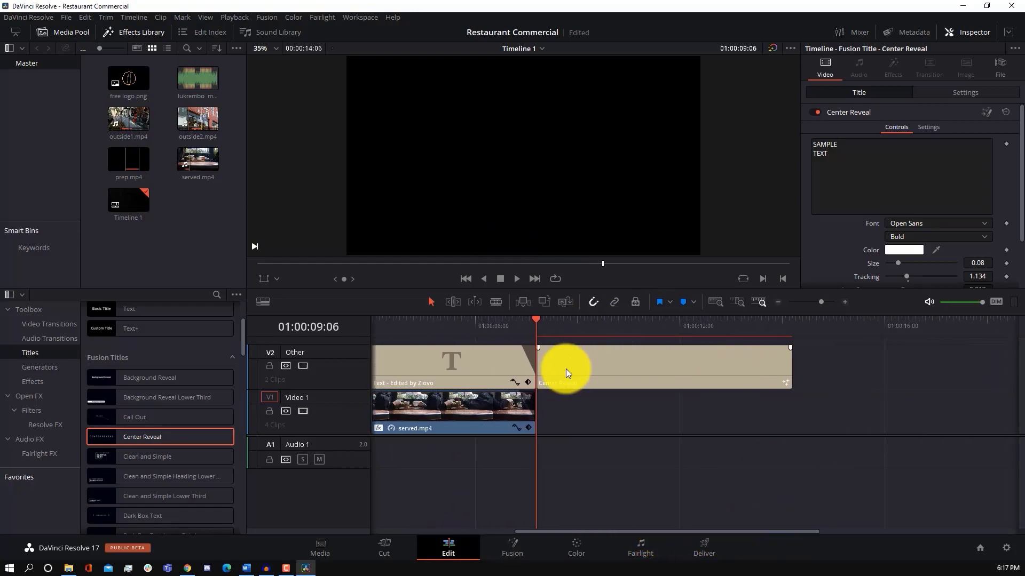
{"action": "left_click", "coordinate": [521, 283]}
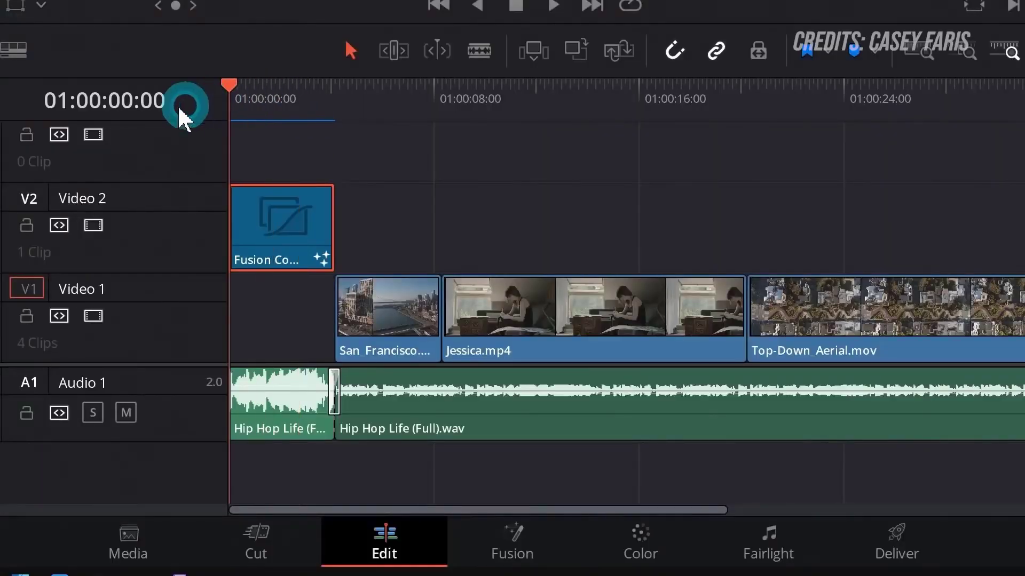
Play the timeline, set a 3-second clip duration, then select the CRASH FILM composition on V2 in Edit.
{"action": "key", "text": "space"}
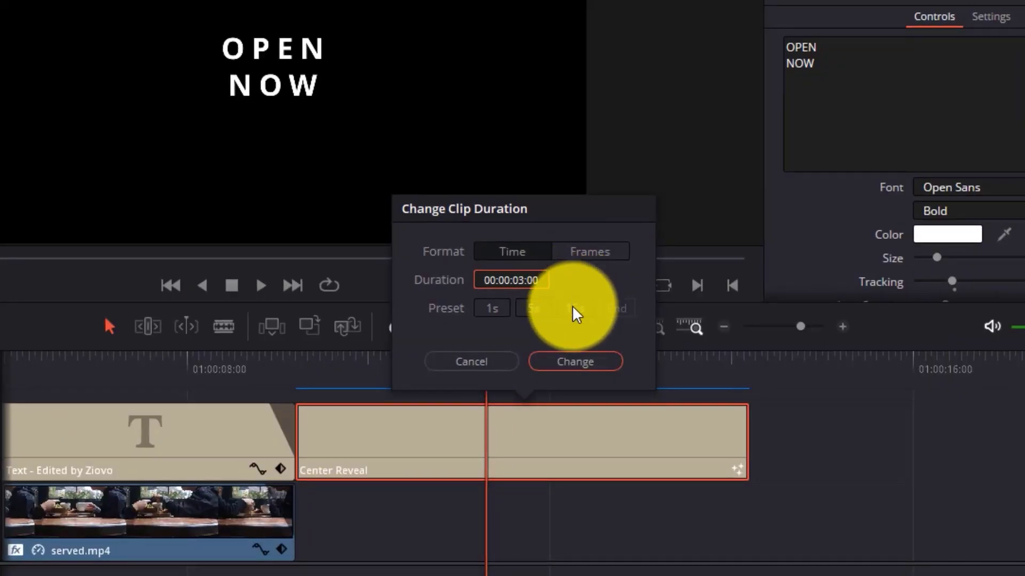
{"action": "key", "text": "Return"}
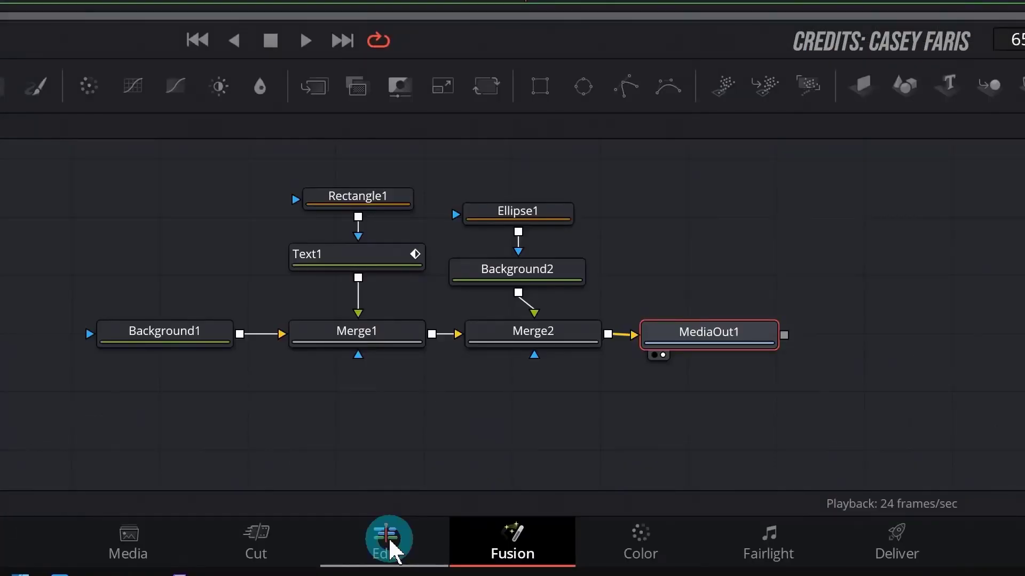
{"action": "left_click", "coordinate": [389, 542]}
{"action": "left_click", "coordinate": [479, 397]}
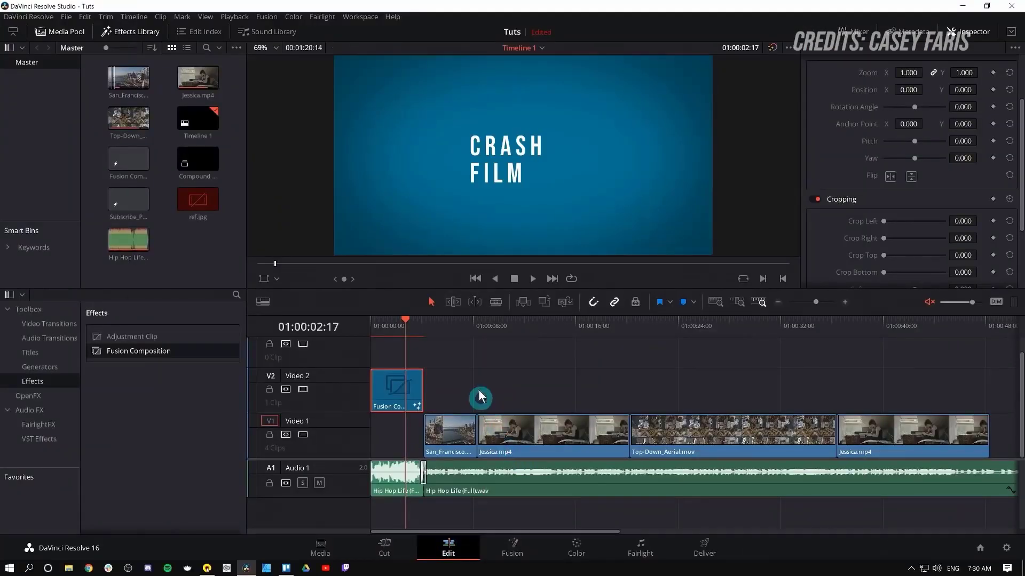
{"action": "left_click", "coordinate": [413, 401]}
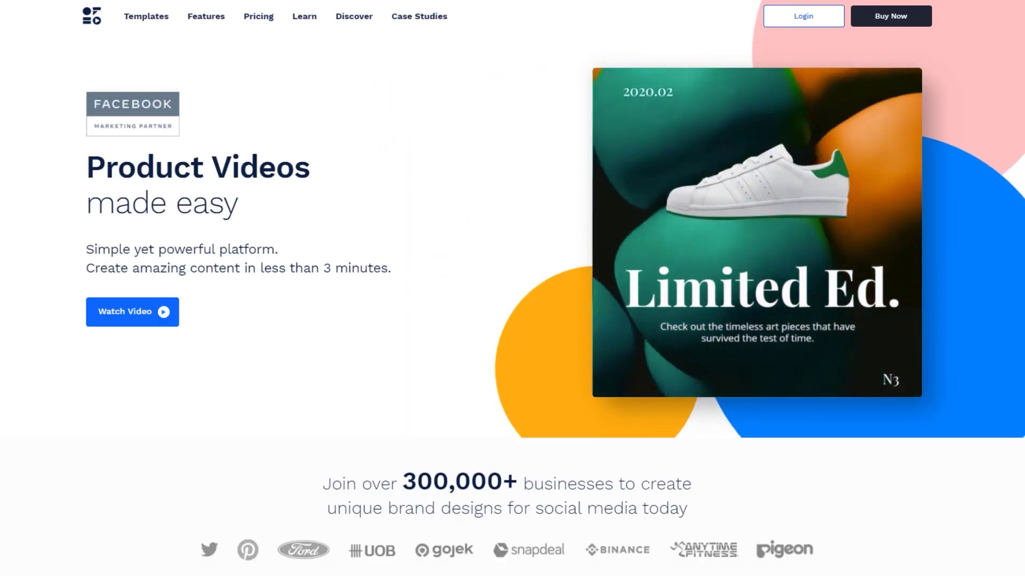
Scroll the Offeo homepage through its features down to the Royalty-Free Music grid.
{"action": "scroll", "coordinate": [986, 500], "scroll_direction": "down", "scroll_amount": 8}
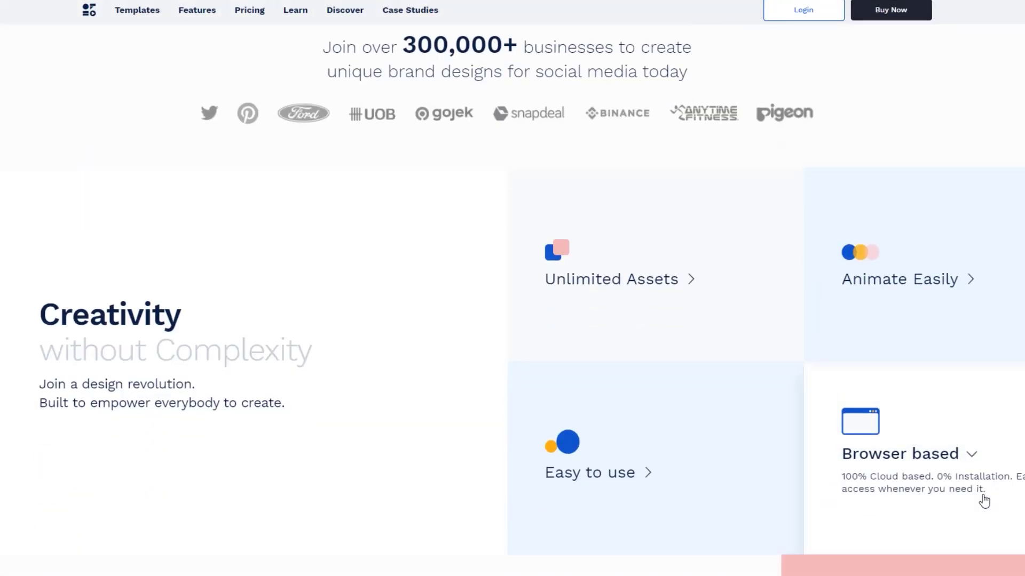
{"action": "scroll", "coordinate": [984, 502], "scroll_direction": "down", "scroll_amount": 20}
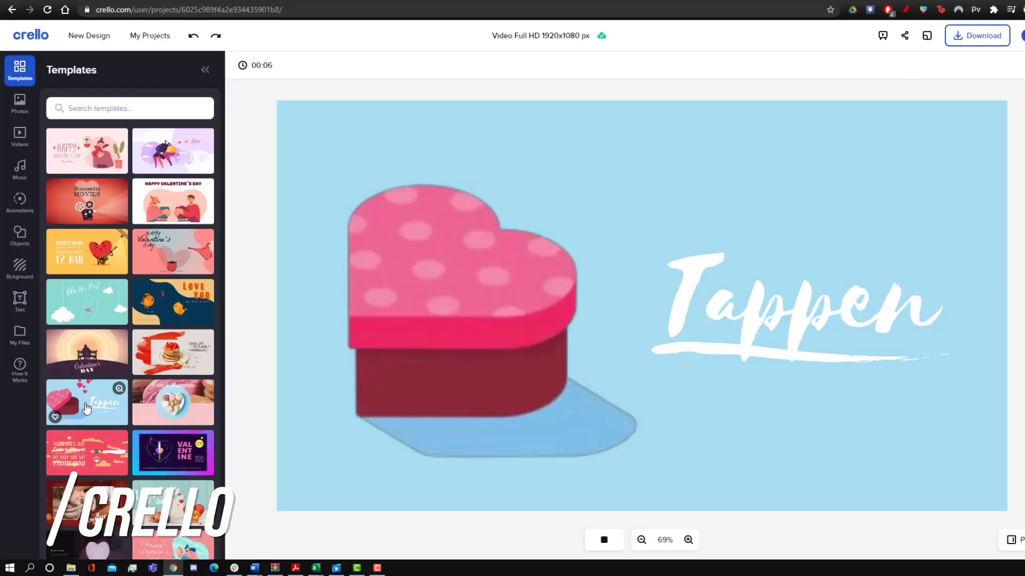
Apply the My Baking Channel macaron template to the canvas.
{"action": "scroll", "coordinate": [115, 421], "scroll_direction": "down", "scroll_amount": 4}
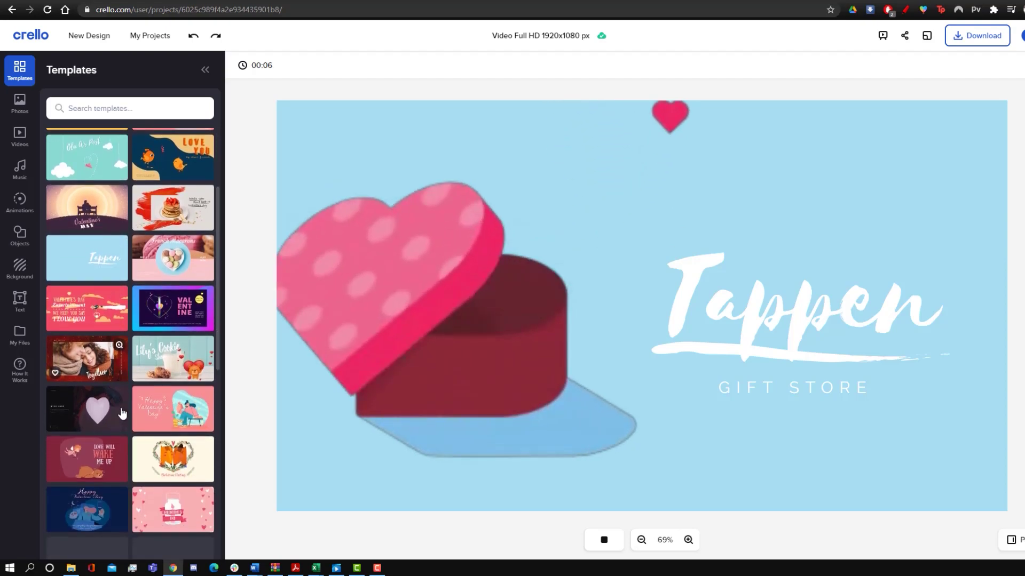
{"action": "left_click", "coordinate": [154, 388]}
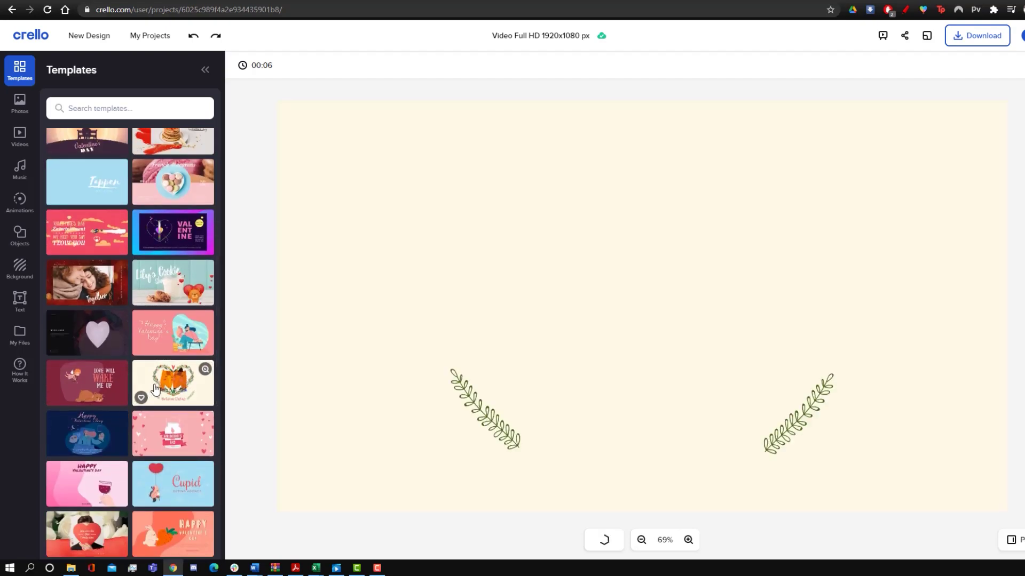
{"action": "scroll", "coordinate": [154, 388], "scroll_direction": "down", "scroll_amount": 3}
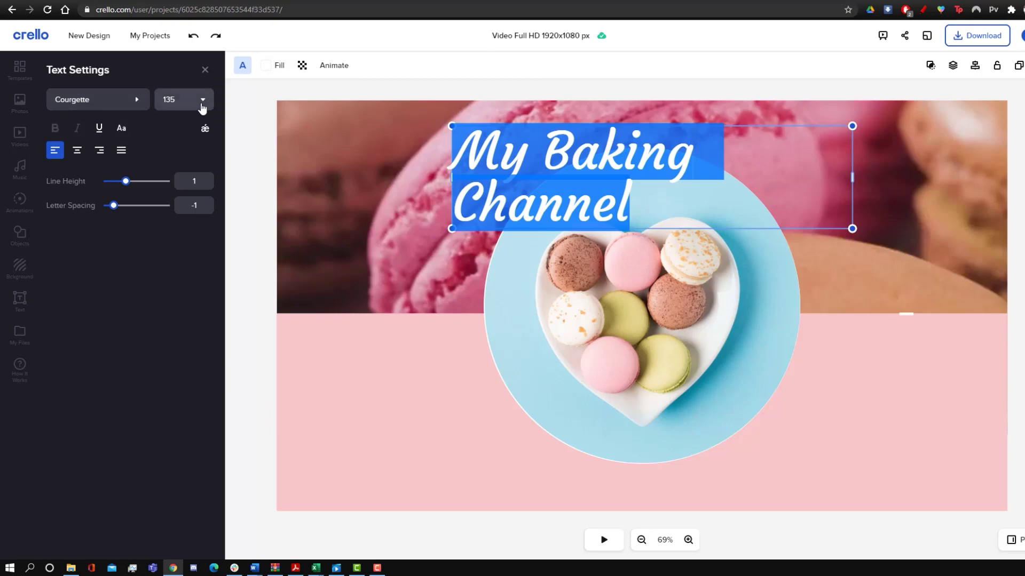
Shrink the title font size to 110 so it fits one line, then play the animated preview.
{"action": "left_click", "coordinate": [174, 101]}
{"action": "type", "text": "110"}
{"action": "key", "text": "Return"}
{"action": "left_click", "coordinate": [971, 252]}
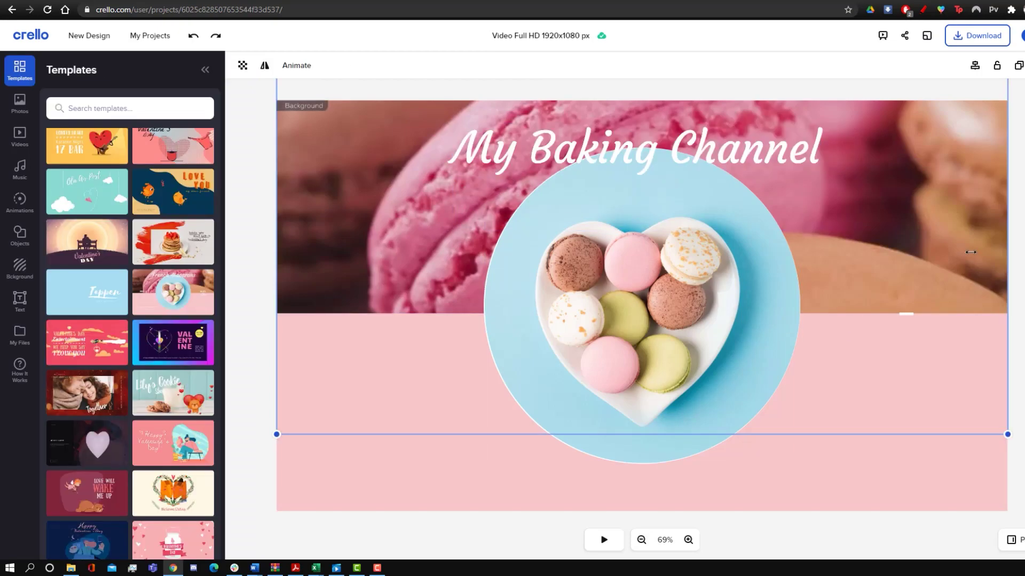
{"action": "left_click", "coordinate": [591, 541]}
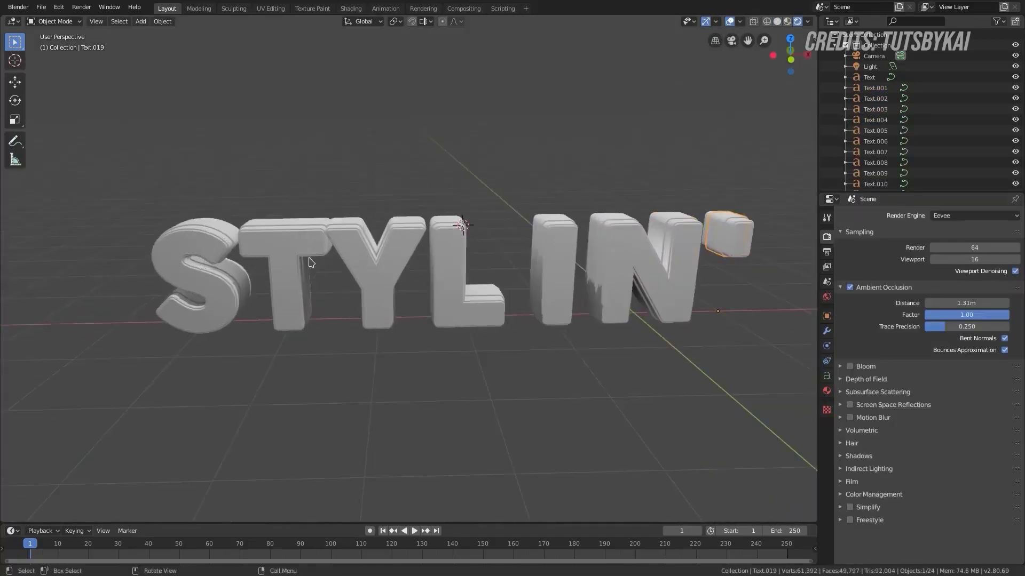
{"action": "left_click", "coordinate": [333, 240]}
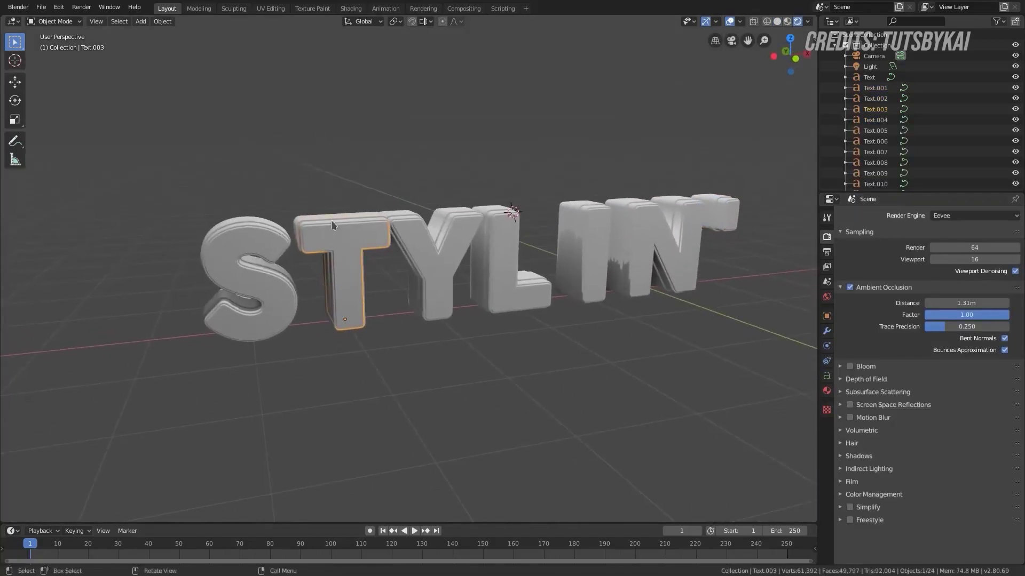
{"action": "scroll", "coordinate": [336, 275], "scroll_direction": "up", "scroll_amount": 4}
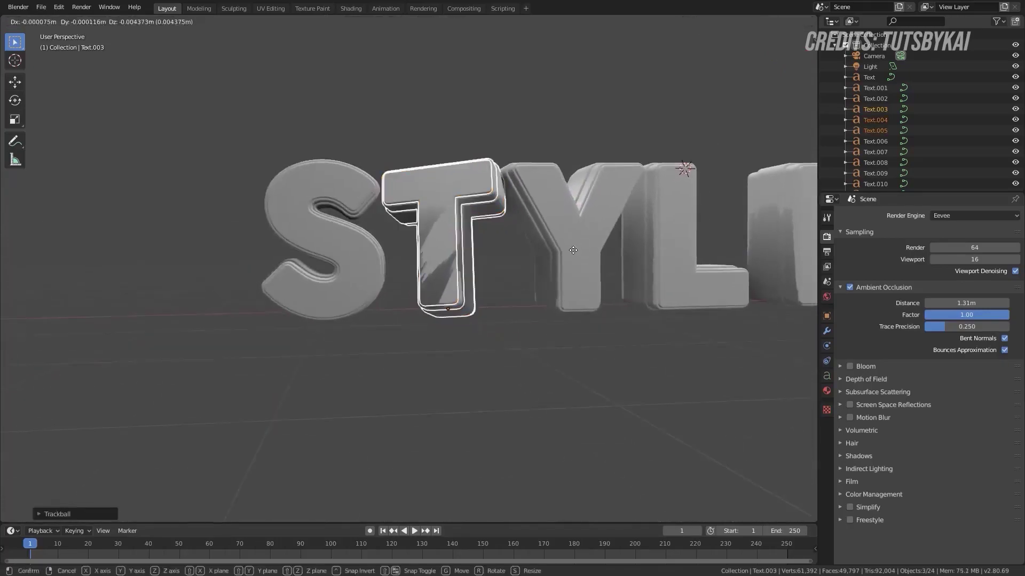
{"action": "key", "text": "Escape"}
{"action": "left_click_drag", "start_coordinate": [587, 245], "coordinate": [378, 281]}
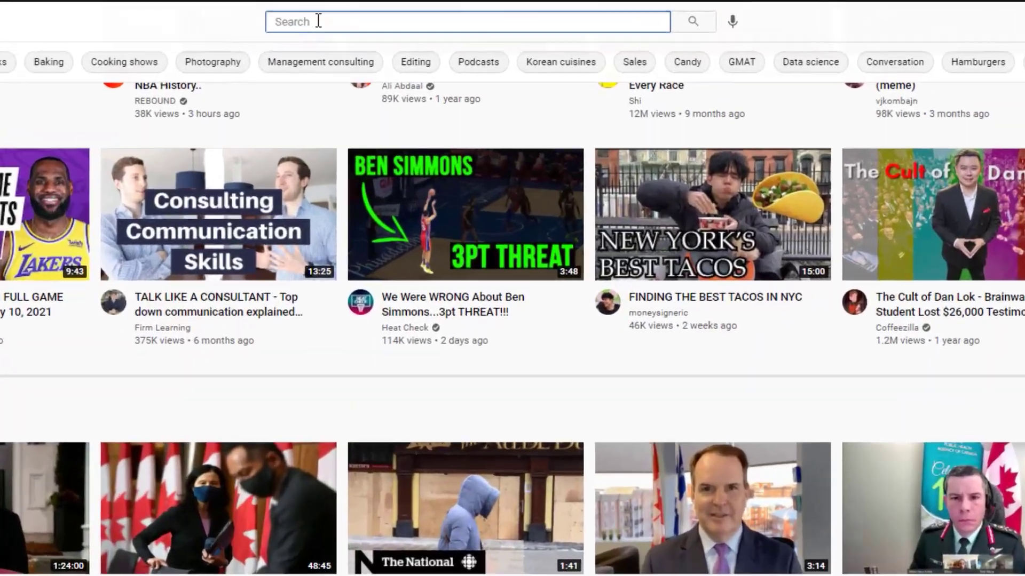
{"action": "left_click", "coordinate": [315, 21]}
{"action": "type", "text": "free blender in"}
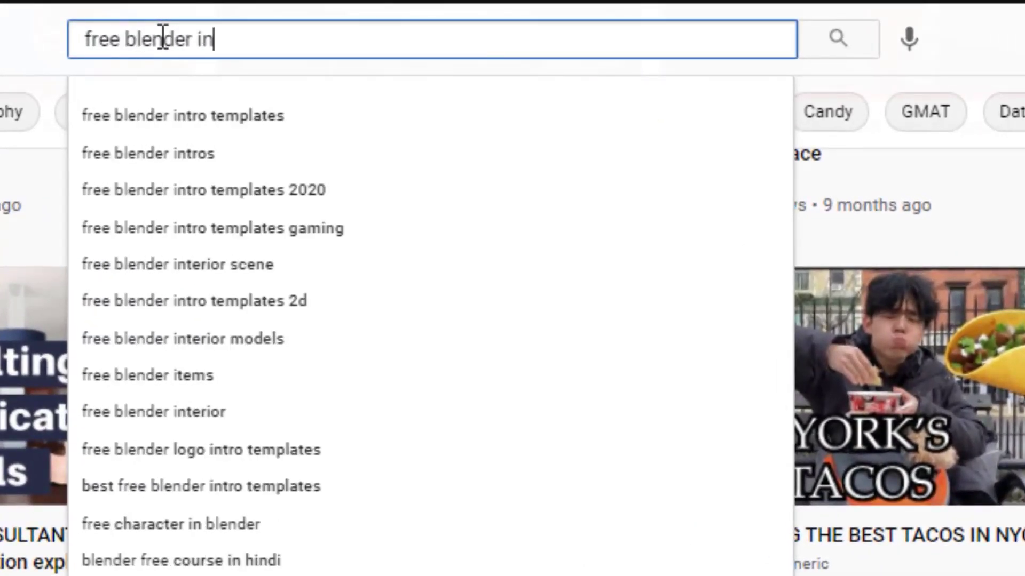
{"action": "type", "text": "tro"}
Choose the 'free blender intro templates' suggestion and run the search.
{"action": "key", "text": "Down"}
{"action": "key", "text": "Return"}
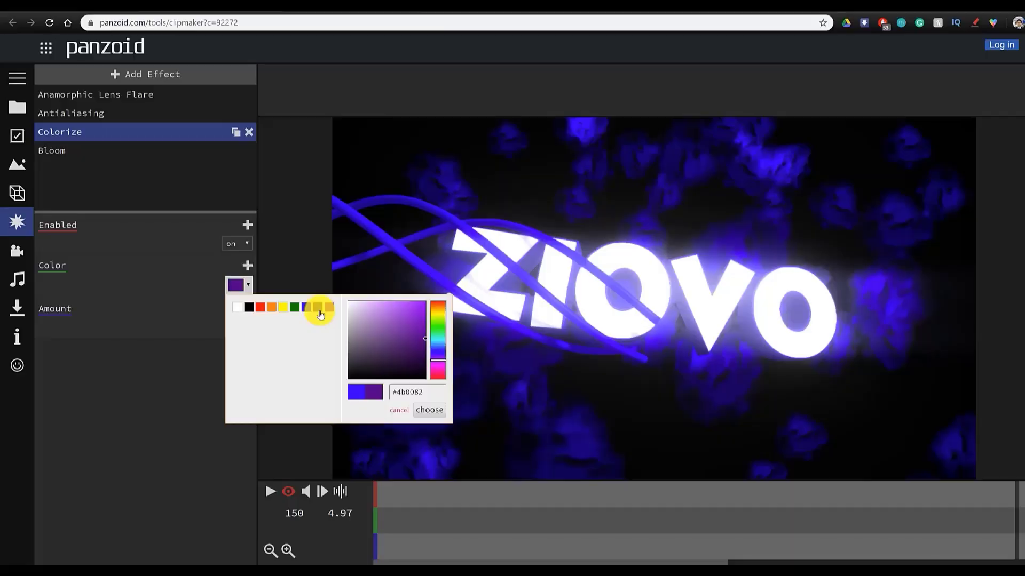
Apply a purple colour to the Colorize effect so the ZIOVO intro glows purple.
{"action": "left_click", "coordinate": [434, 417]}
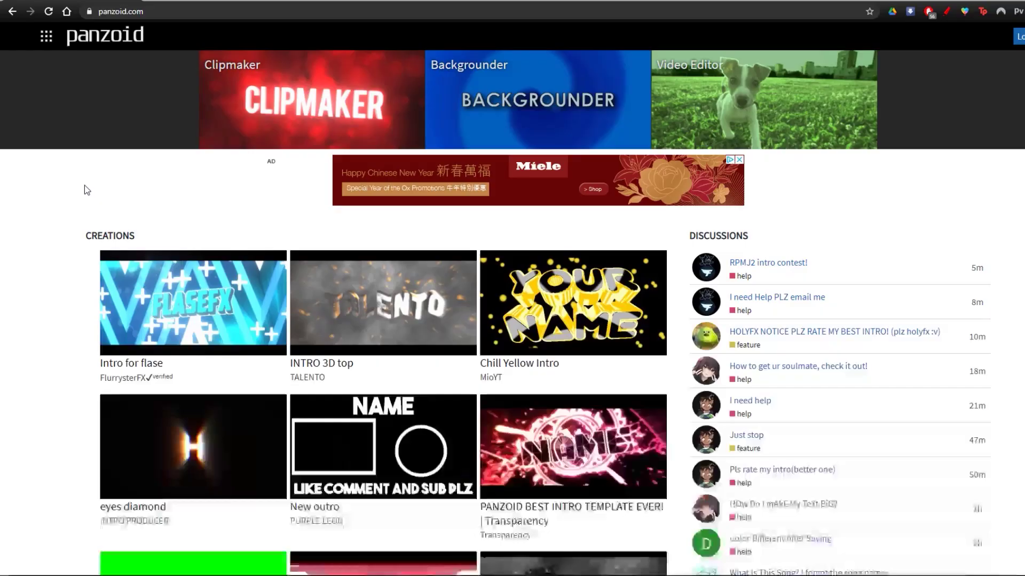
{"action": "scroll", "coordinate": [85, 185], "scroll_direction": "down", "scroll_amount": 6}
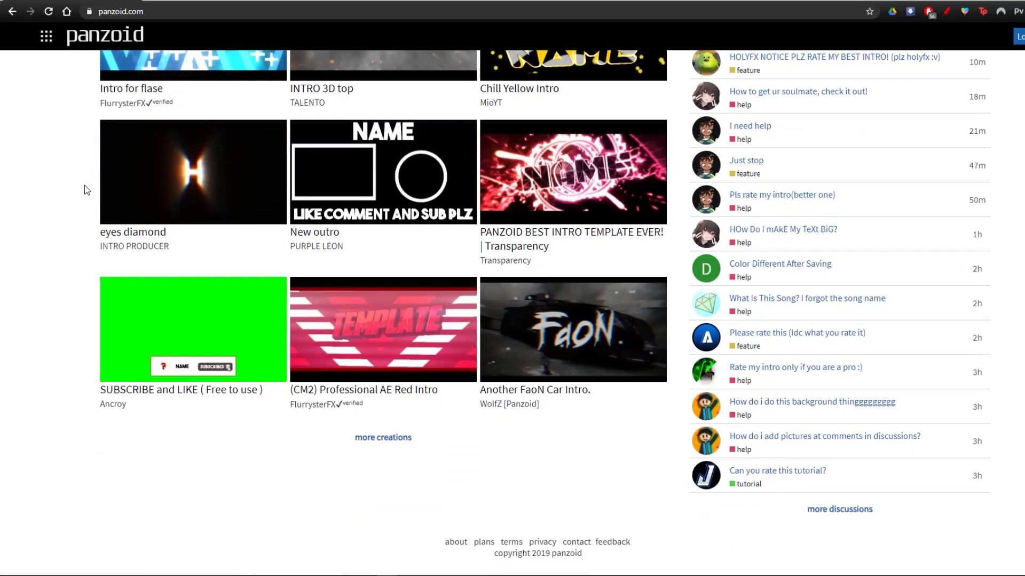
Open the neon-grid retro template in Panzoid's Clipmaker editor.
{"action": "scroll", "coordinate": [85, 186], "scroll_direction": "up", "scroll_amount": 2}
{"action": "scroll", "coordinate": [85, 187], "scroll_direction": "up", "scroll_amount": 4}
{"action": "left_click", "coordinate": [245, 96]}
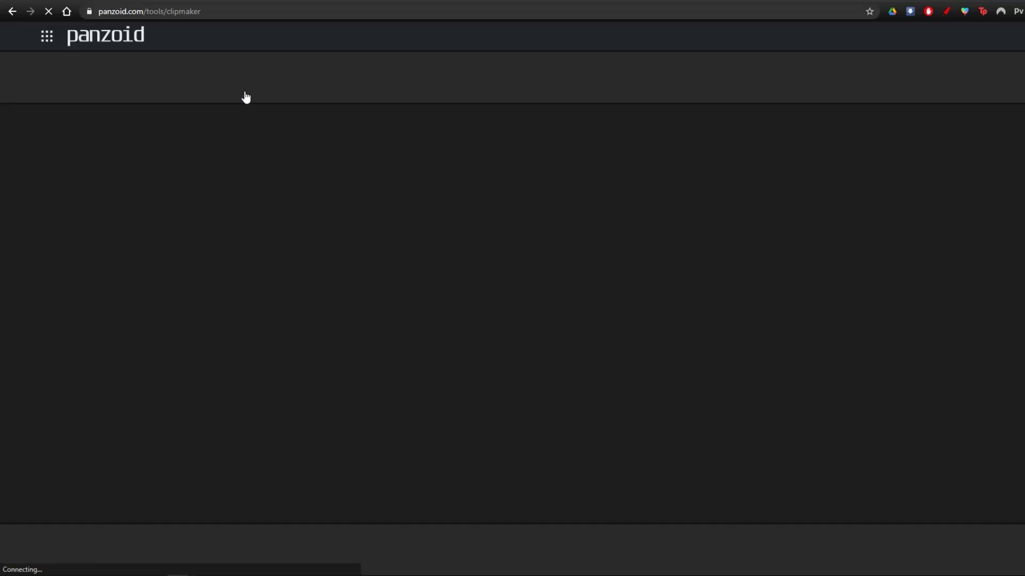
{"action": "scroll", "coordinate": [178, 256], "scroll_direction": "down", "scroll_amount": 5}
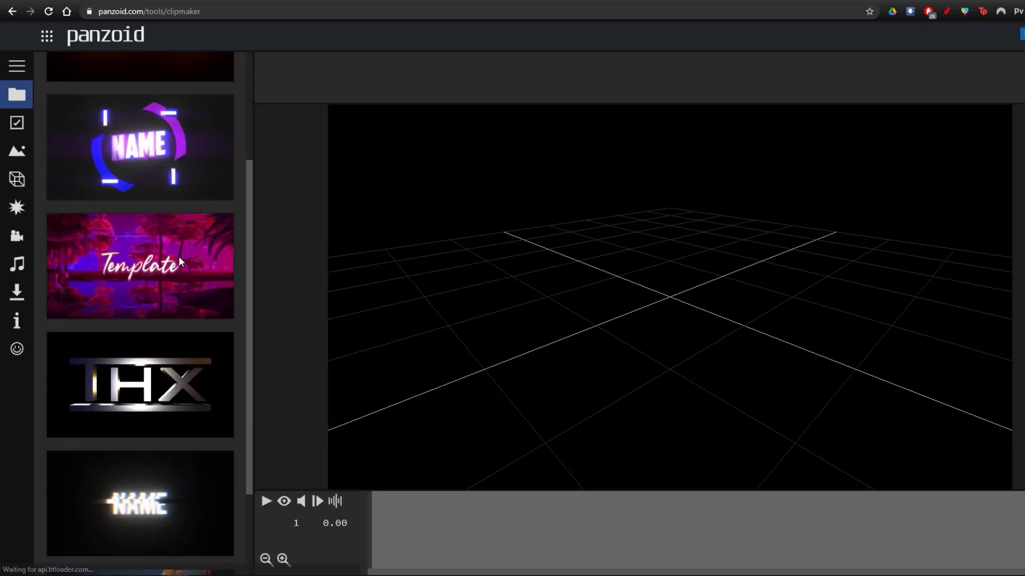
{"action": "scroll", "coordinate": [181, 263], "scroll_direction": "up", "scroll_amount": 3}
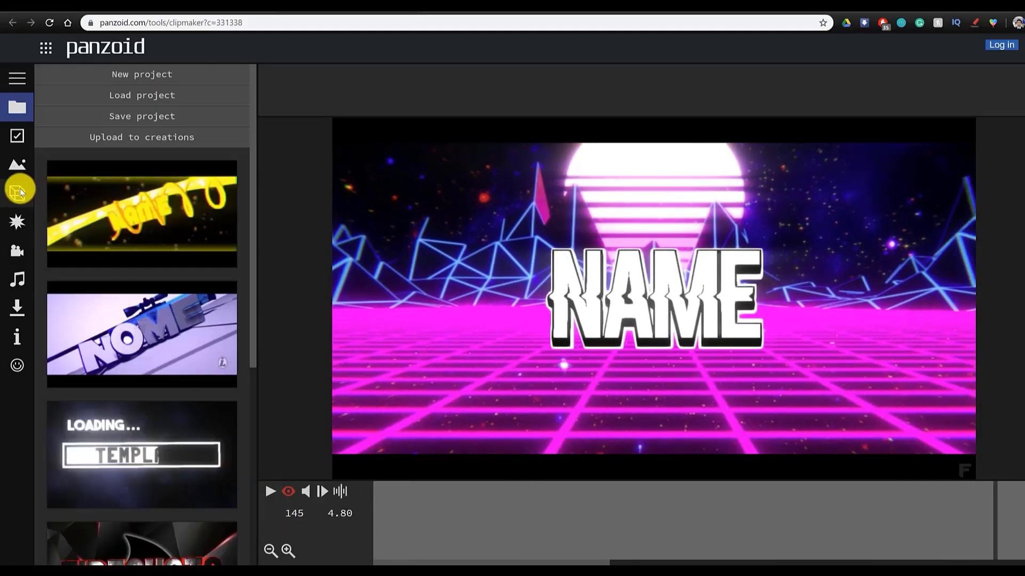
Change the first 3D Text: Name object from 'NAME' to 'ZIOVO'.
{"action": "left_click", "coordinate": [20, 192]}
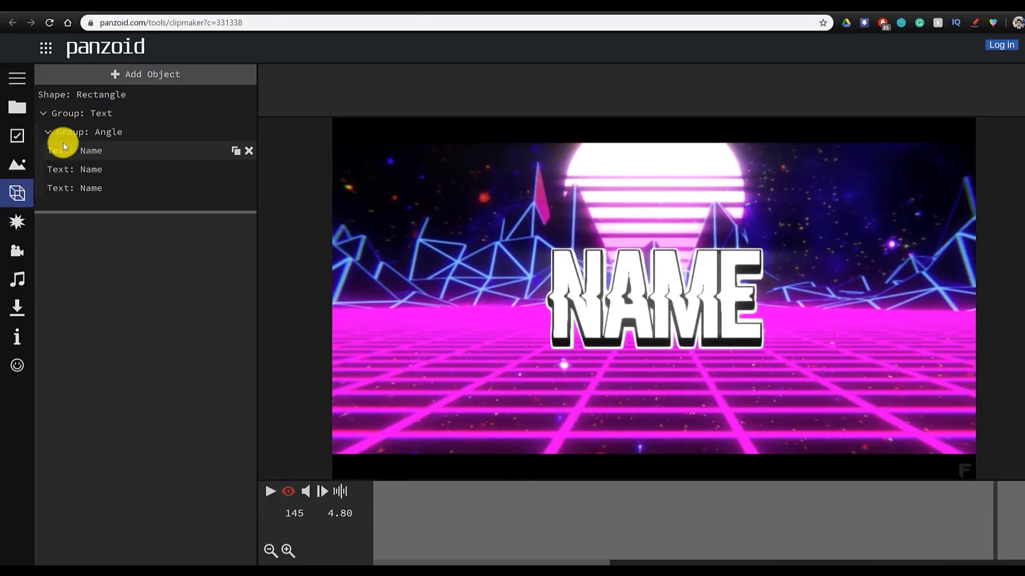
{"action": "left_click", "coordinate": [95, 151]}
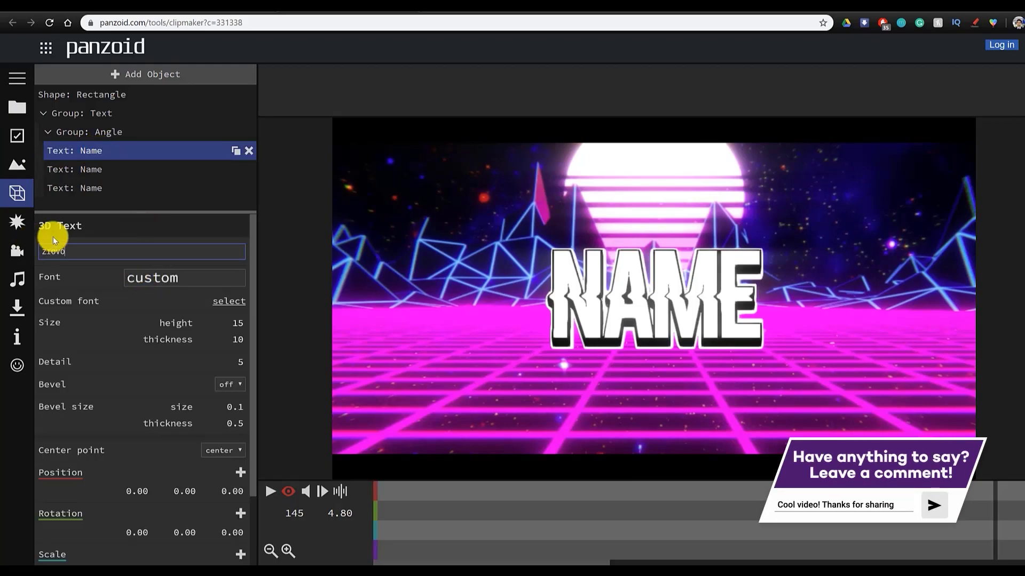
{"action": "key", "text": "Return"}
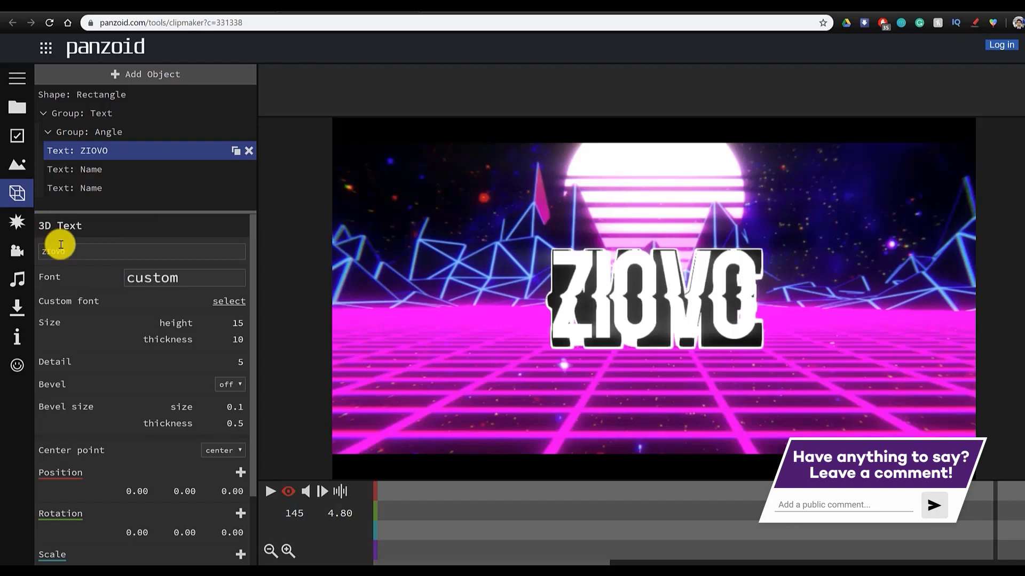